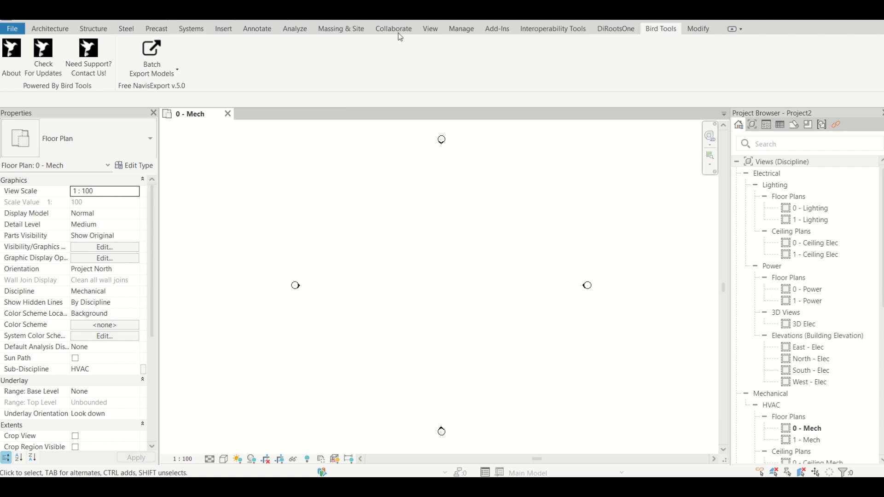
left_click(395, 29)
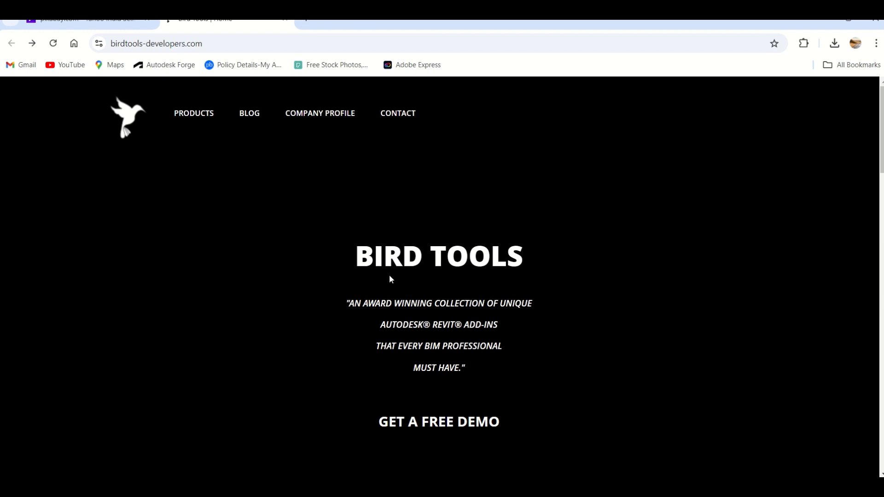
scroll(389, 278, "down", 4)
scroll(390, 278, "up", 4)
scroll(391, 321, "down", 5)
scroll(391, 321, "up", 5)
scroll(392, 321, "down", 3)
scroll(392, 321, "up", 3)
Step: Open the Free NavisExport v5.0 product page from the Bird Tools products list
left_click(194, 114)
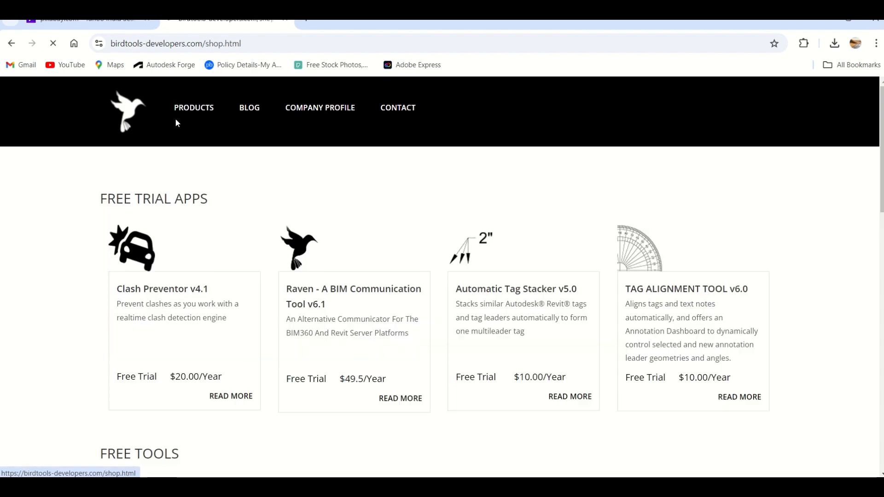
scroll(407, 333, "down", 4)
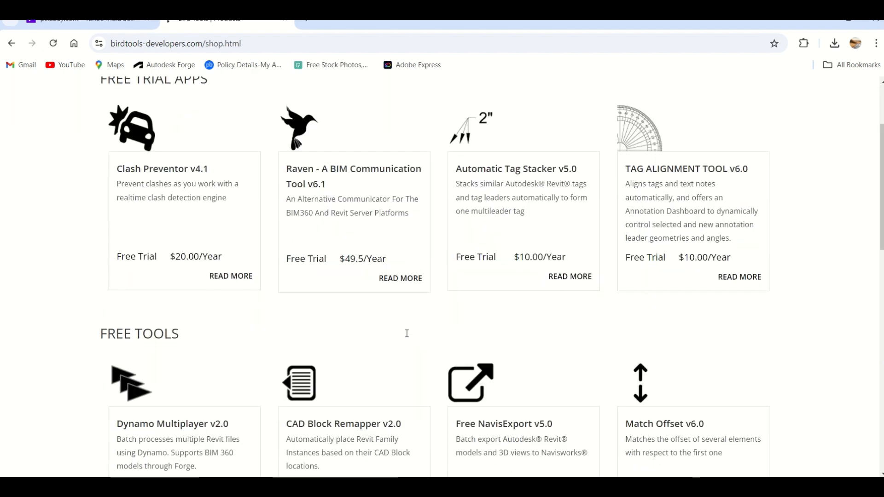
scroll(511, 306, "down", 3)
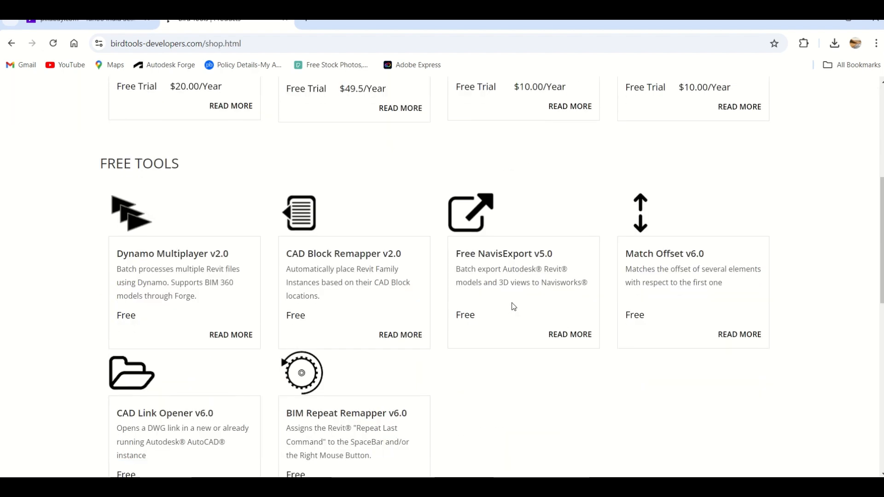
scroll(514, 307, "down", 3)
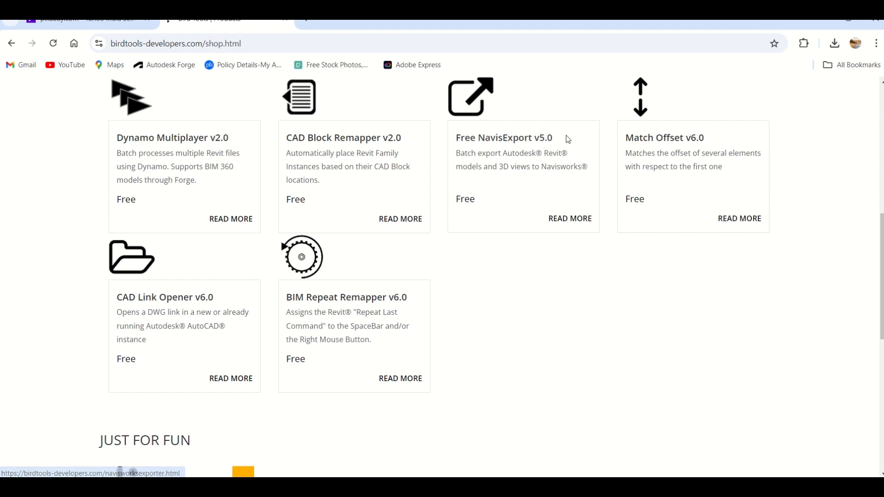
left_click(569, 221)
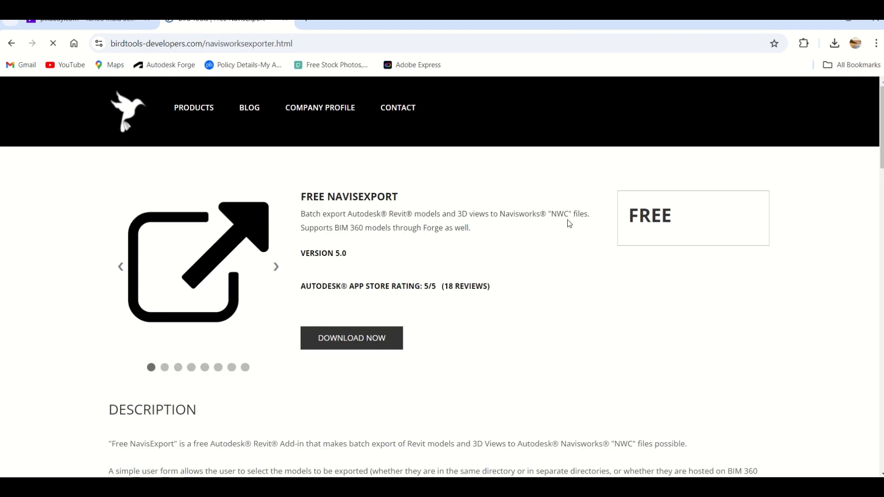
Step: Compare the version notes of the two free download mirrors and open the Bird Tools Mirror download form
left_click(339, 345)
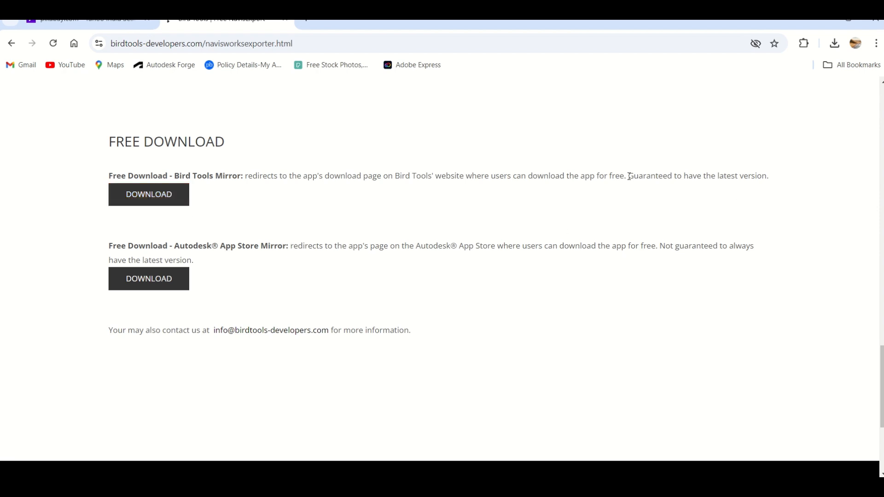
left_click_drag(630, 177, 775, 184)
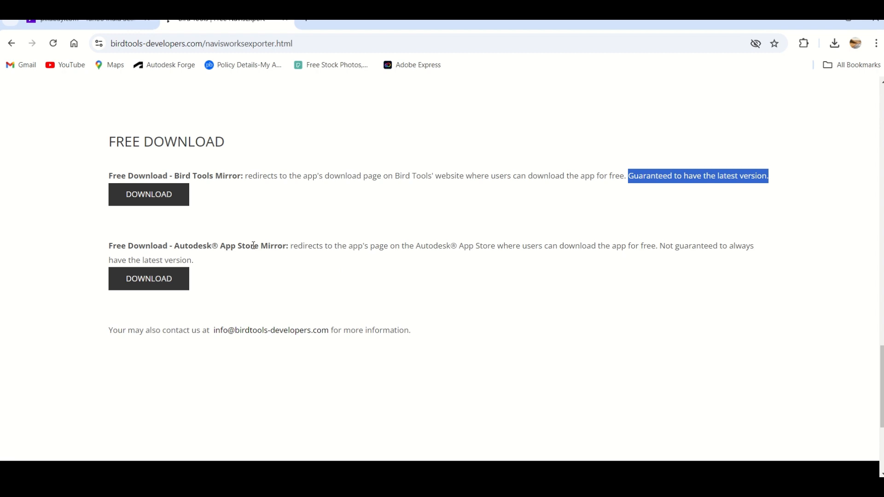
left_click_drag(278, 246, 261, 246)
left_click(659, 244)
left_click_drag(659, 245, 737, 261)
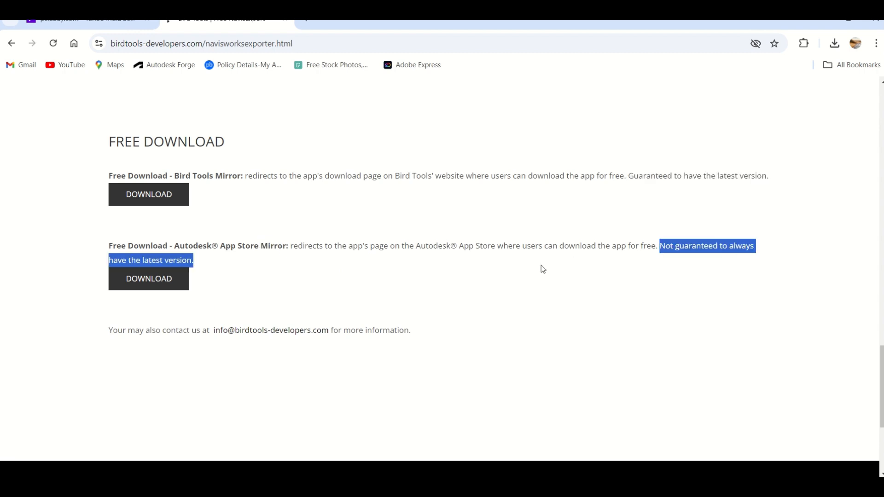
left_click(411, 217)
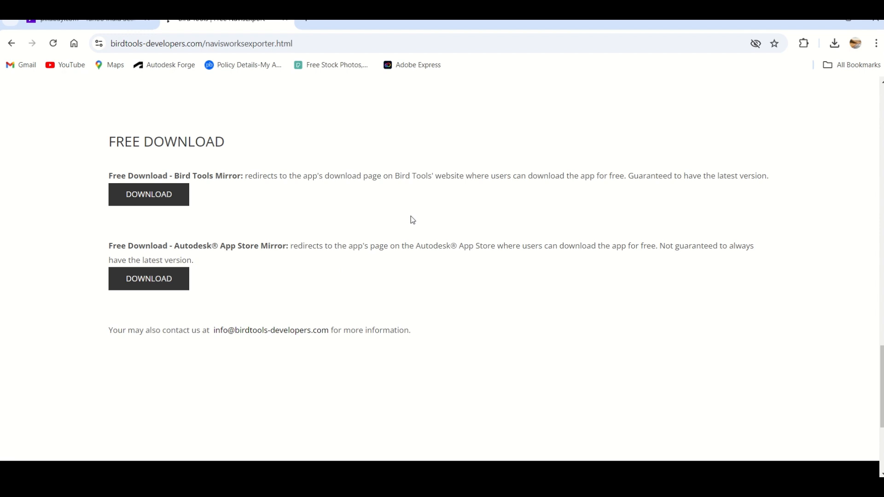
left_click(174, 195)
scroll(316, 255, "down", 1)
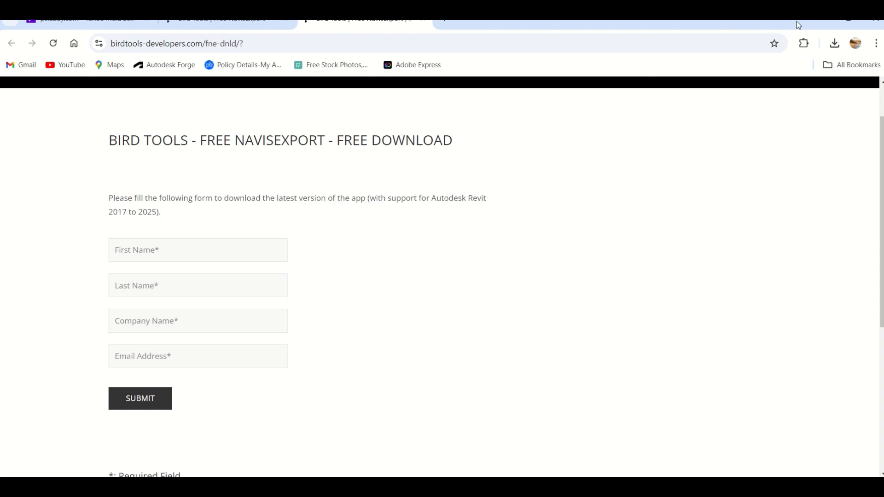
Step: Switch to Revit's Bird Tools add-in and check the RVT and NWC folders under D:\BIM Guru in File Explorer
left_click(822, 20)
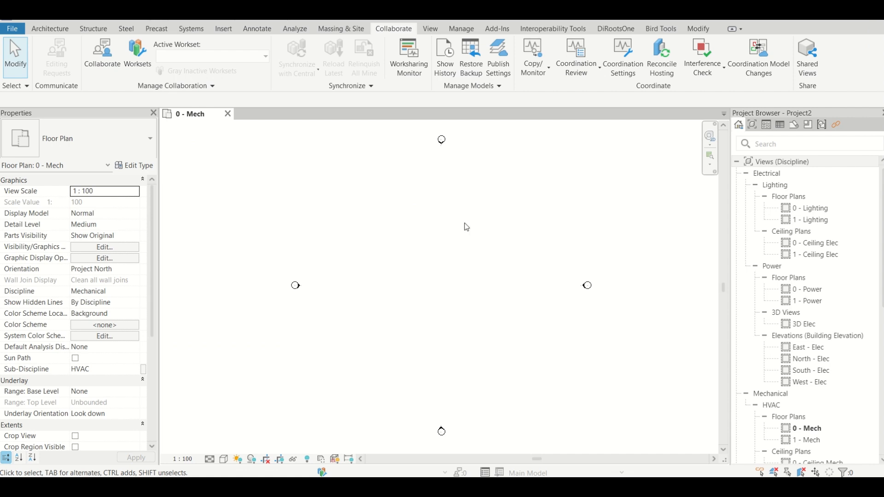
left_click(663, 29)
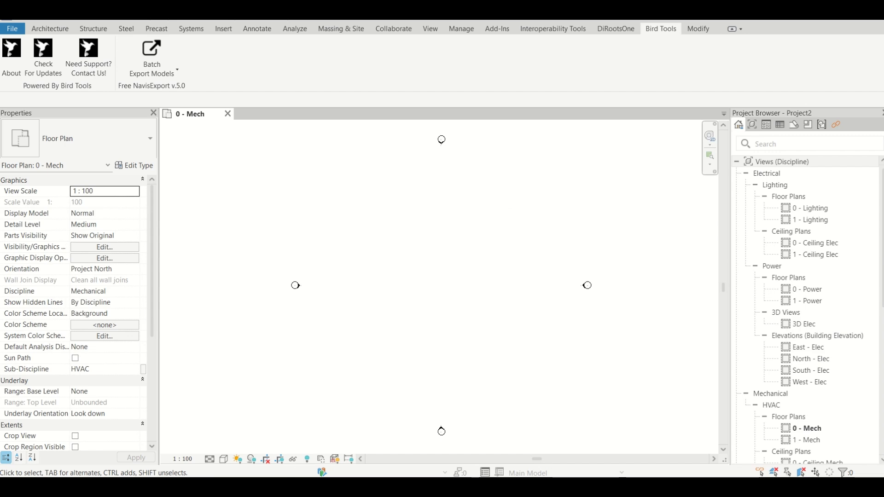
mouse_move(328, 487)
left_click(372, 435)
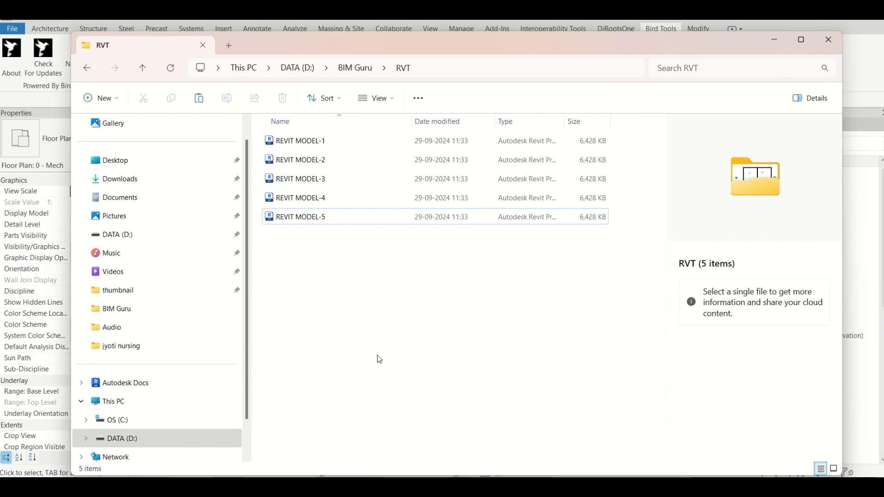
mouse_move(327, 487)
left_click(290, 435)
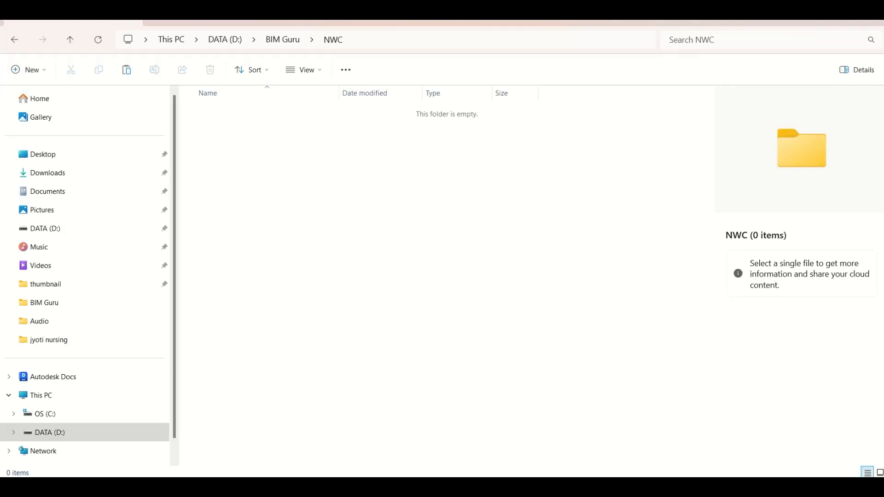
left_click(818, 21)
left_click(774, 41)
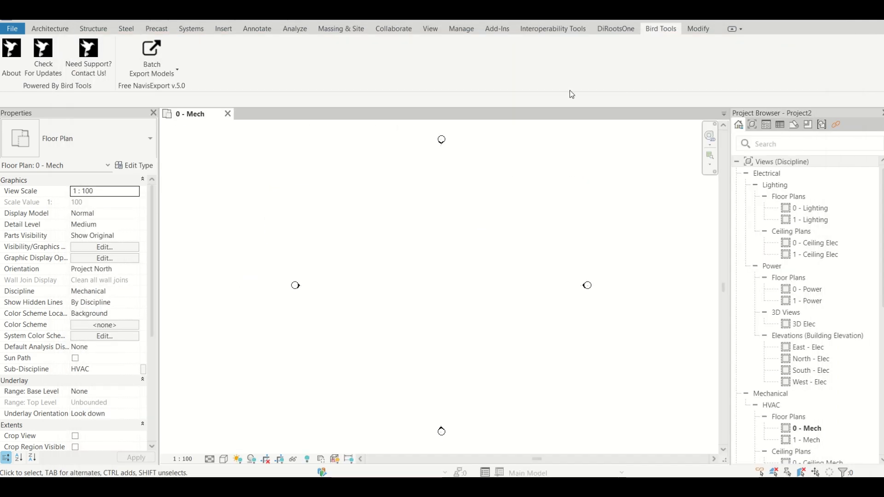
Step: Start Batch Export Models from Free NavisExport and keep Open Last Viewed Worksets switched off
left_click(170, 74)
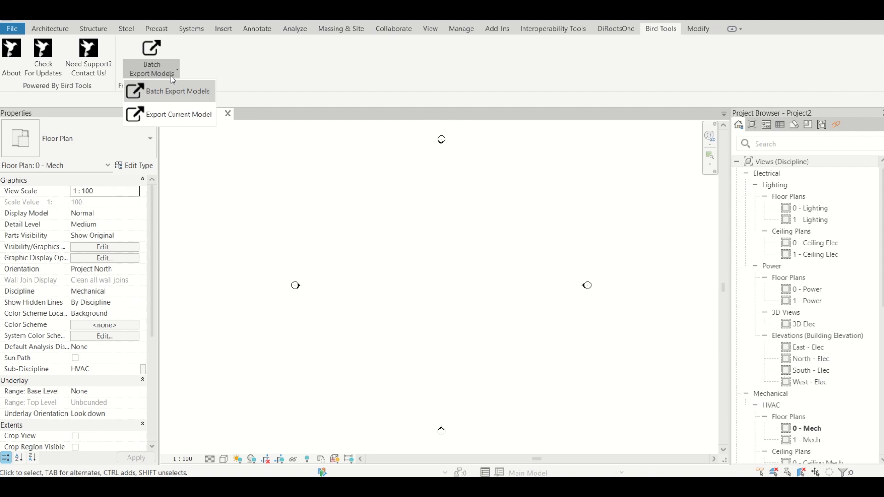
left_click(173, 90)
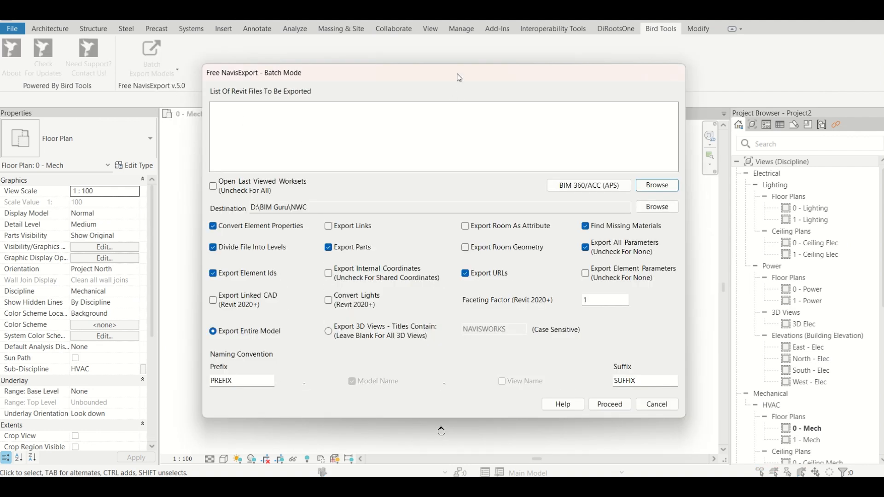
left_click_drag(460, 78, 453, 65)
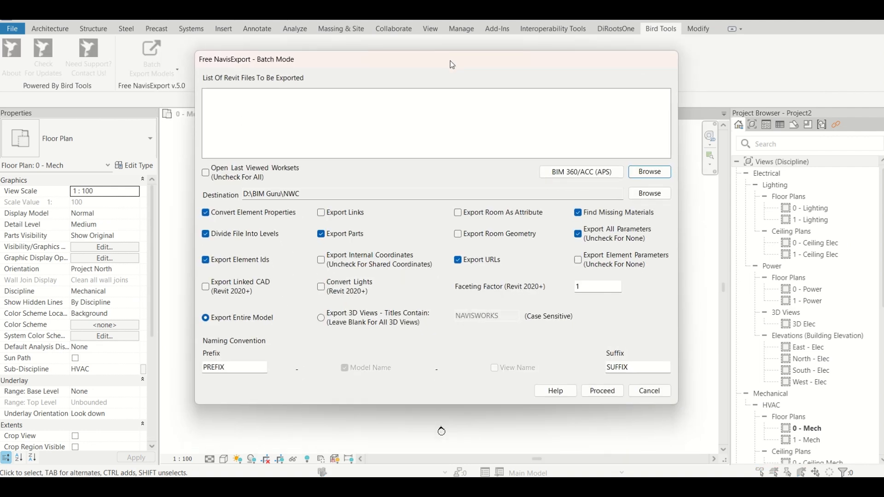
left_click(207, 173)
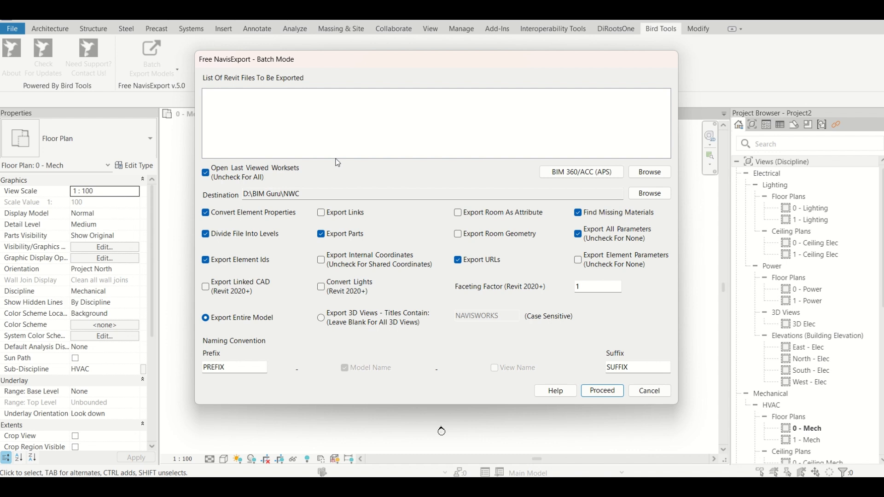
left_click(206, 173)
Step: Browse the BIM 360/ACC directory to project-6, Project Files, 02 WIP, Revit, and close the crawler without selecting a model
left_click(609, 175)
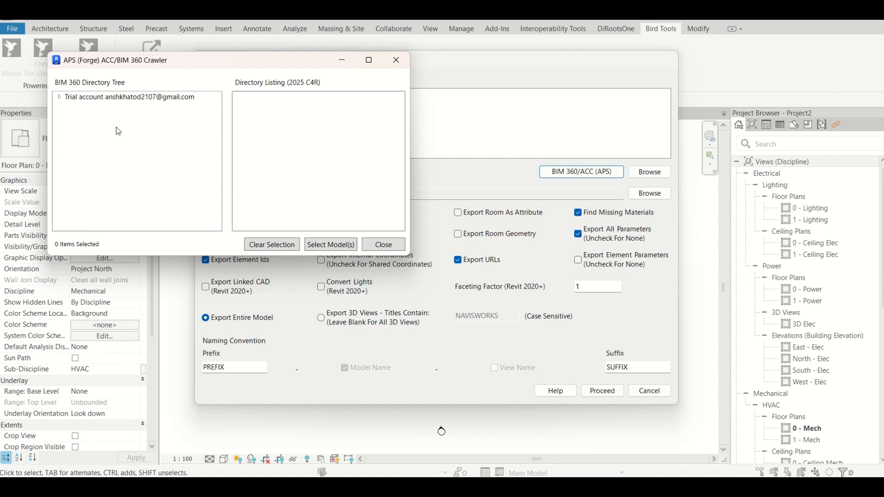
left_click(123, 97)
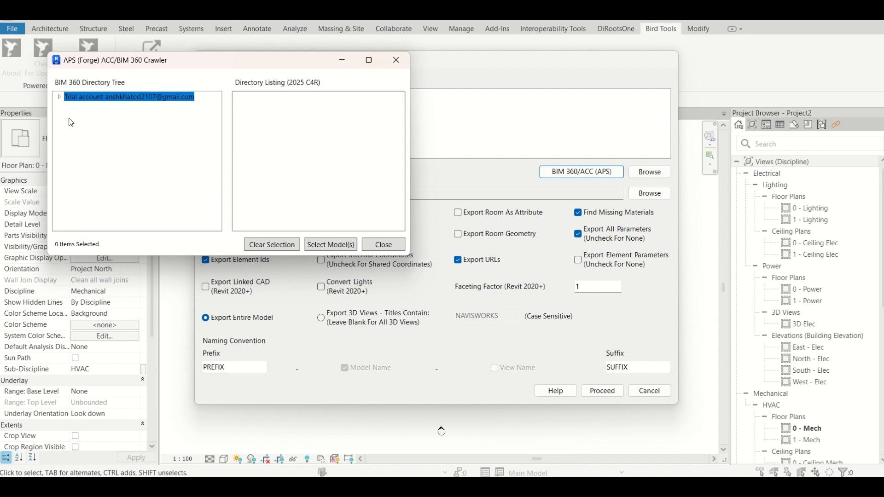
left_click(60, 97)
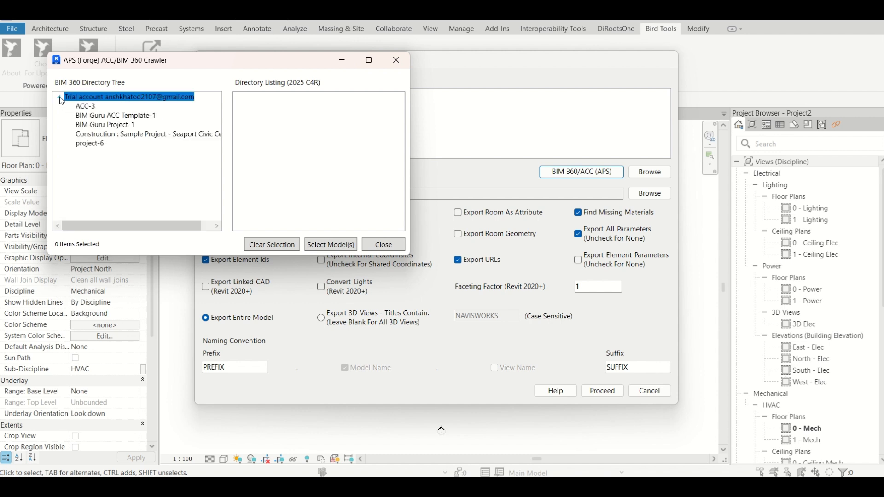
left_click(98, 145)
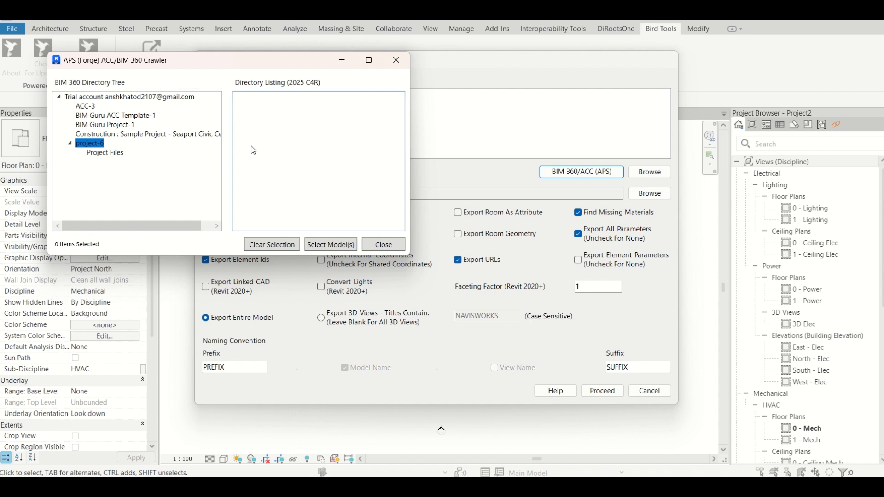
left_click(106, 154)
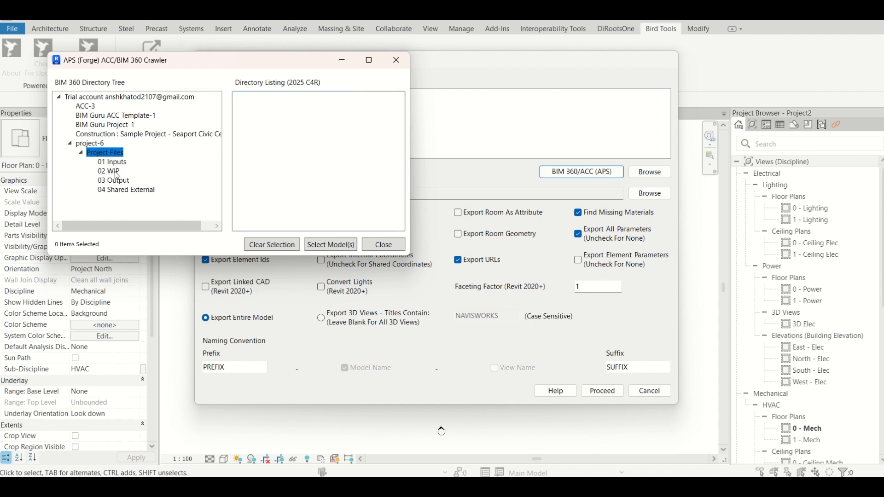
left_click(113, 171)
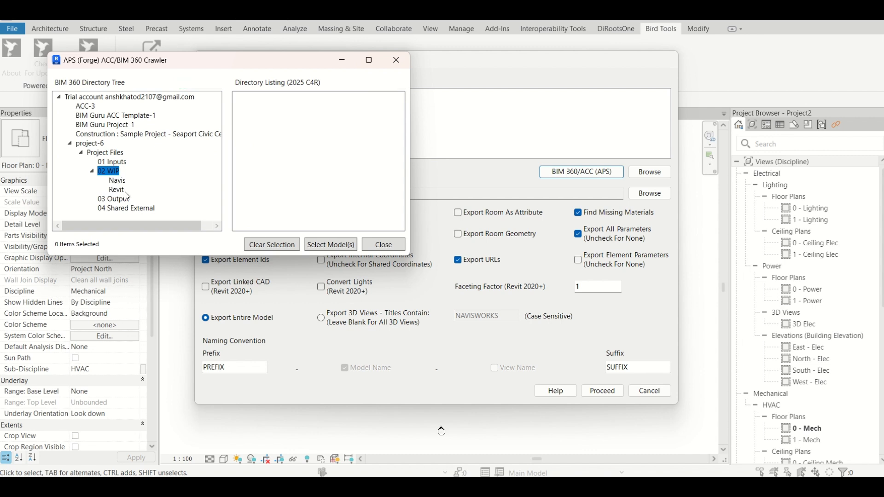
left_click(117, 191)
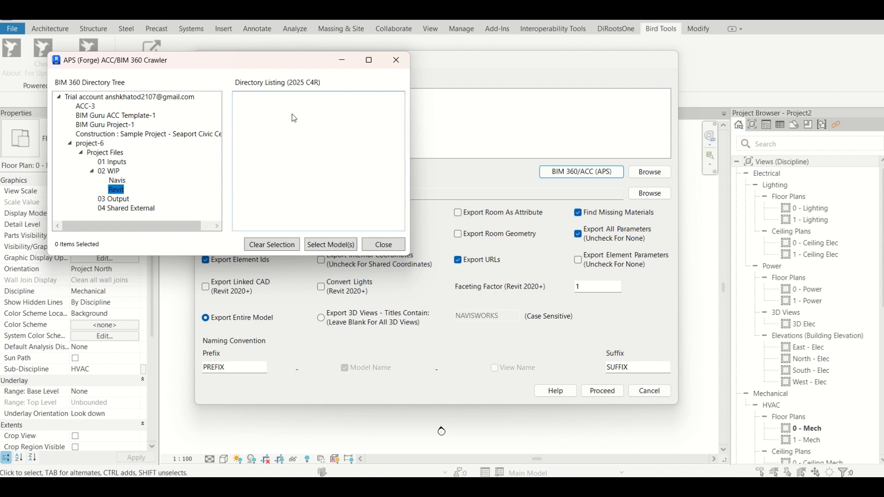
left_click(396, 60)
Step: Add REVIT MODEL-1 through REVIT MODEL-5 from D:\BIM Guru\RVT to the list of Revit files for export
left_click(644, 173)
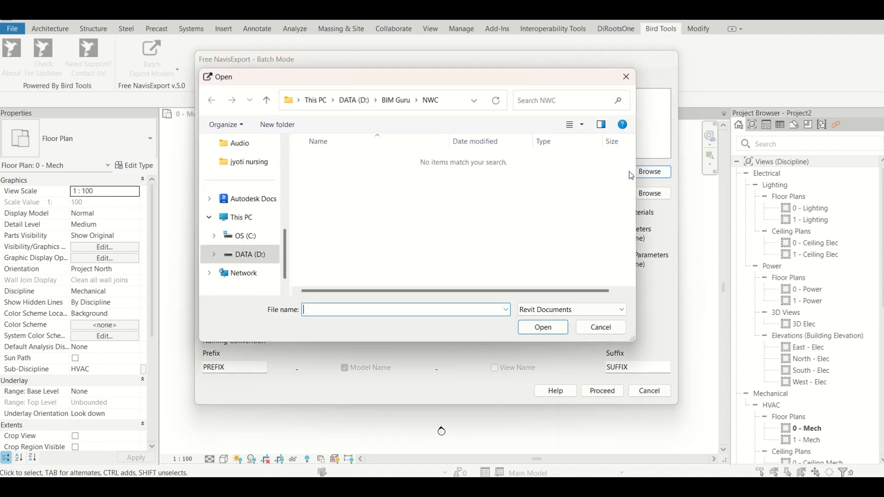
left_click(399, 100)
scroll(338, 221, "down", 2)
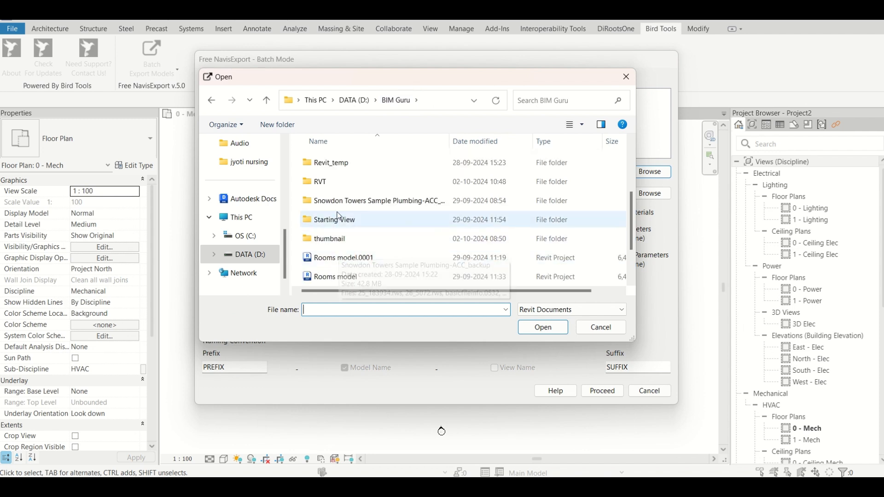
double_click(364, 181)
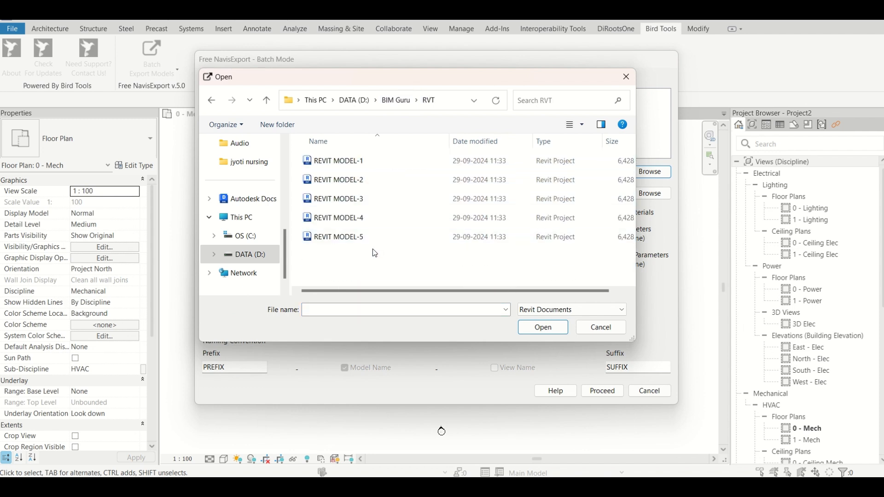
left_click(362, 162)
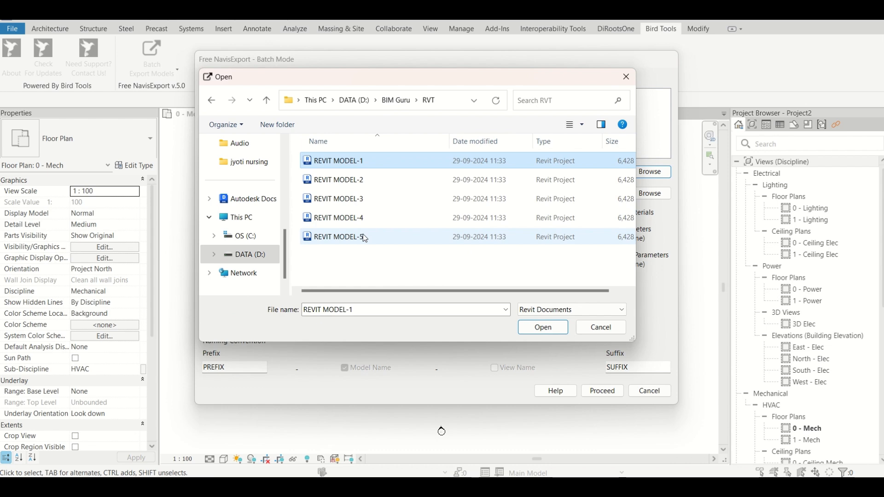
left_click(365, 237, "shift")
left_click(543, 327)
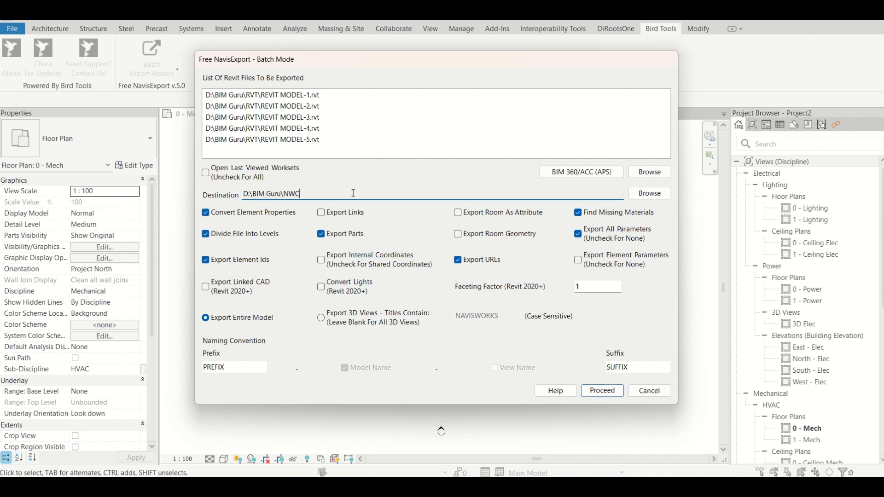
Step: Set the export destination to D:\BIM Guru\NWC and keep Export Links switched off
left_click(654, 193)
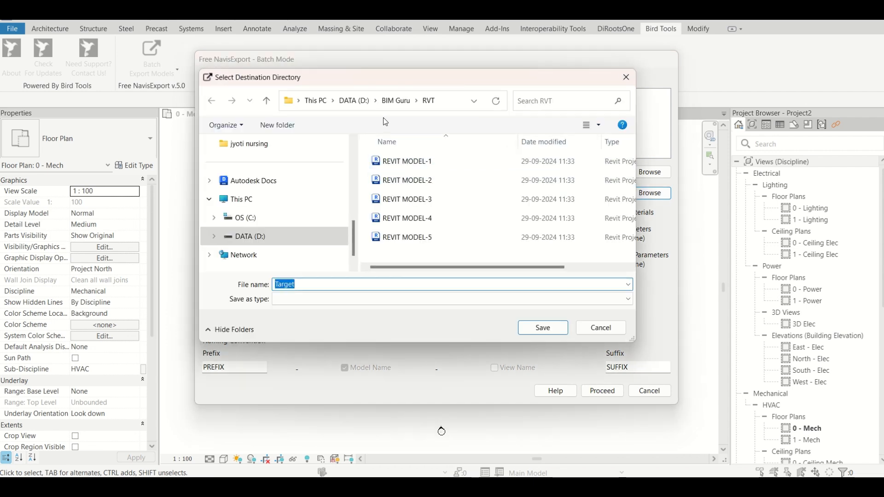
left_click(395, 101)
double_click(397, 219)
left_click(537, 328)
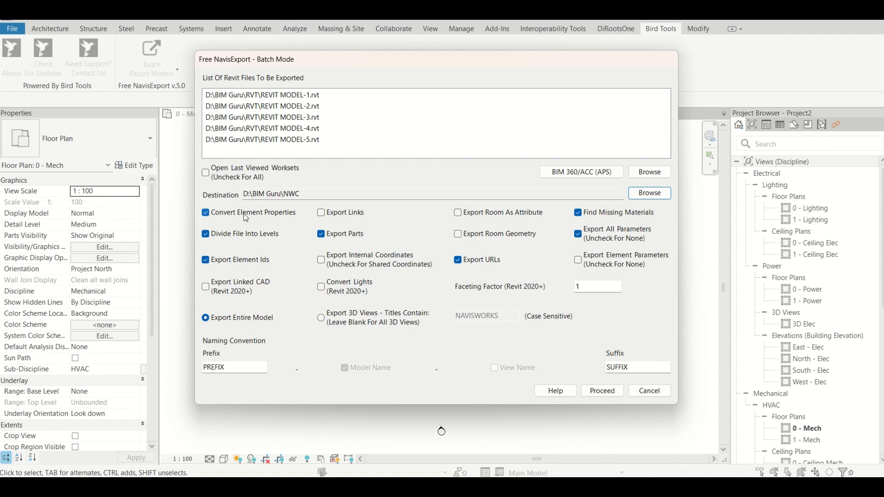
left_click(320, 214)
left_click(321, 214)
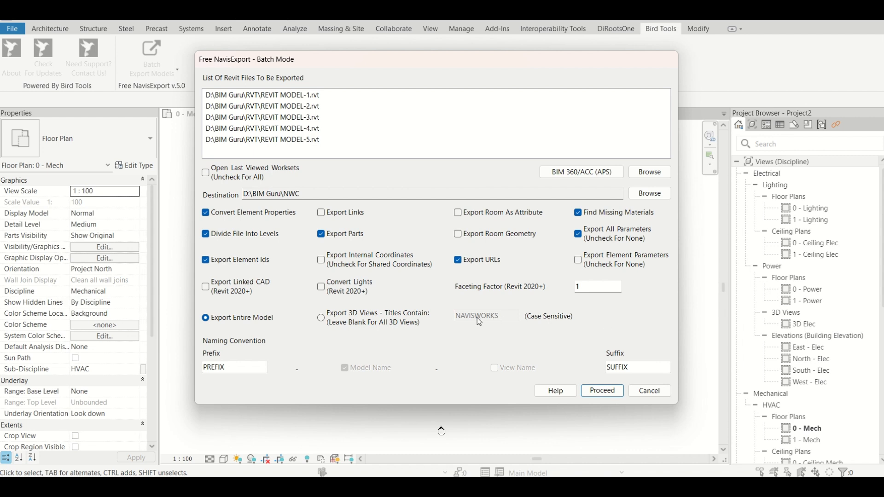
Step: Clear the NAVISWORKS title filter under Export 3D Views and set the export scope back to Export Entire Model
left_click(321, 318)
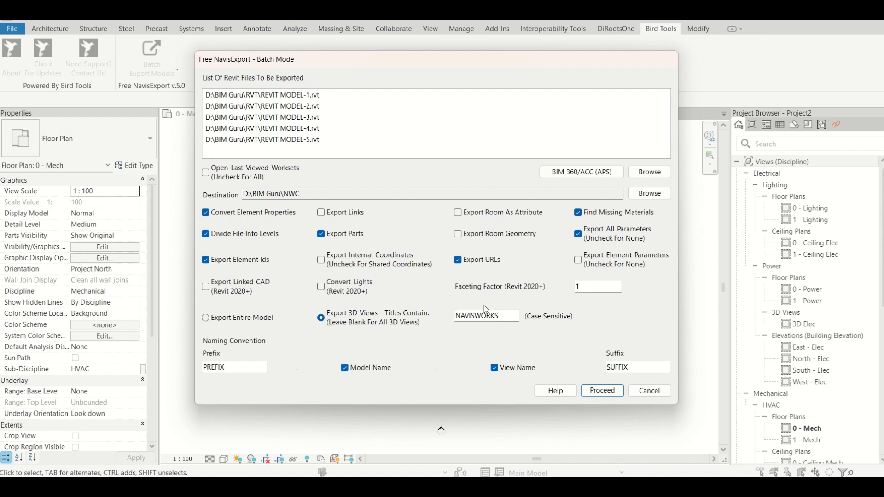
double_click(509, 316)
left_click(502, 312)
left_click_drag(502, 312, 440, 317)
left_click_drag(507, 319, 453, 317)
key("BackSpace")
left_click(254, 321)
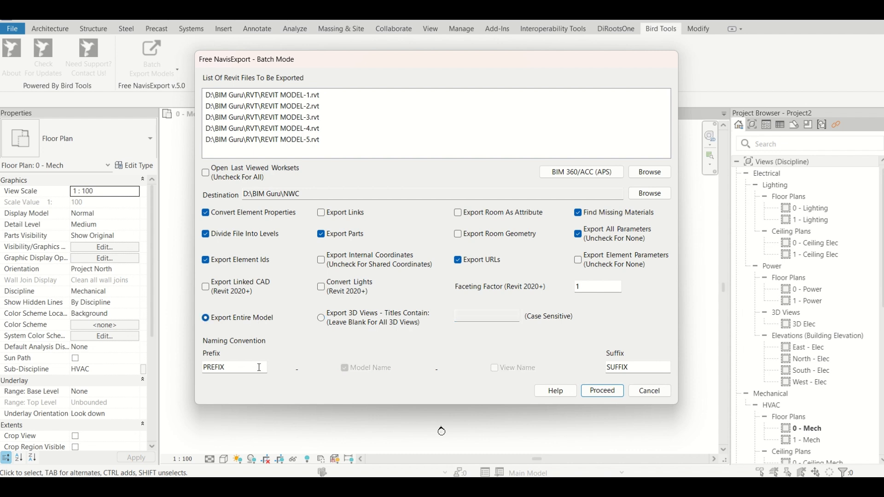
Step: Set the naming prefix to BIM and the suffix to GURU, and start the batch export
double_click(242, 368)
type("BIM")
double_click(647, 366)
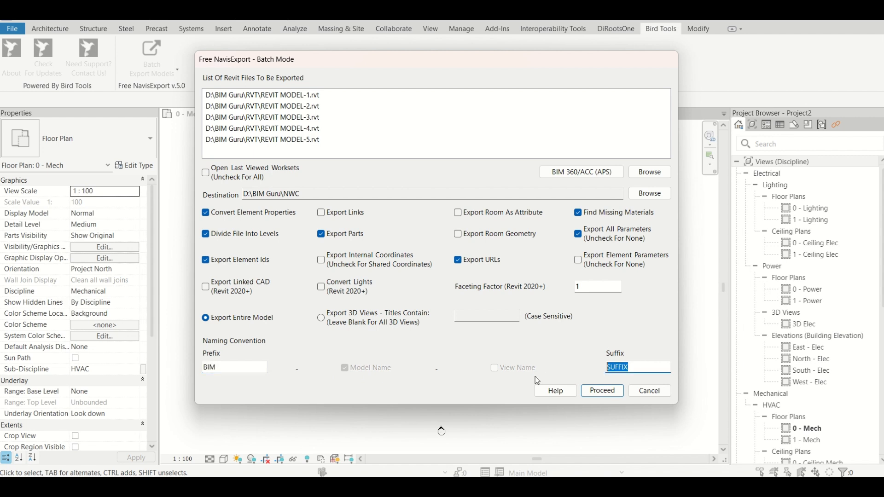
type("GURU")
left_click(592, 390)
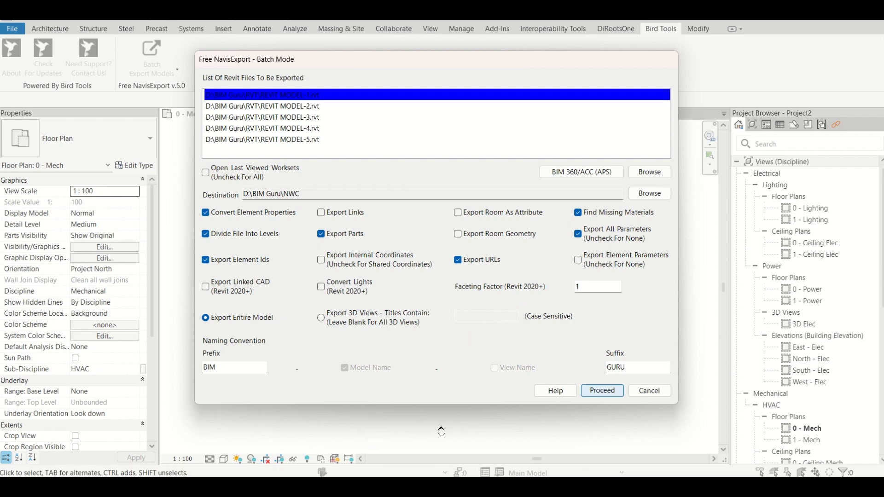
Step: Check the D:\BIM Guru\NWC folder in File Explorer for exported files while the batch runs, and return to Revit
mouse_move(316, 475)
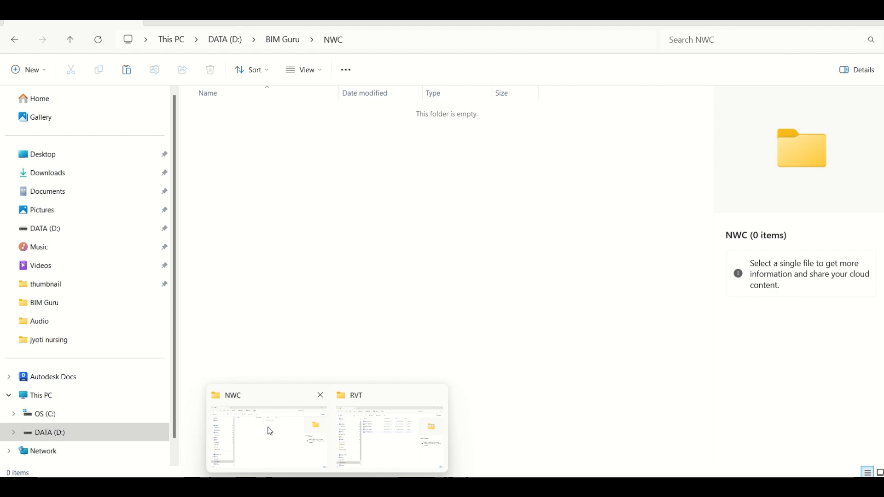
left_click(270, 431)
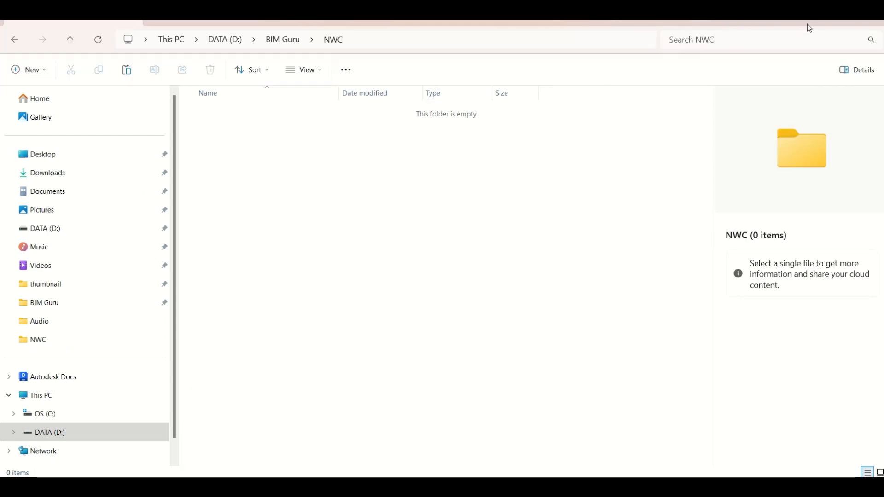
left_click(824, 20)
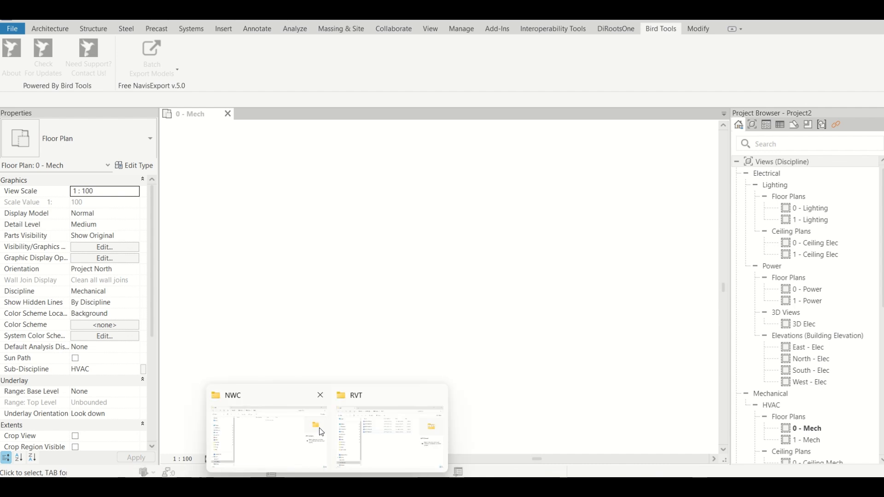
left_click(315, 430)
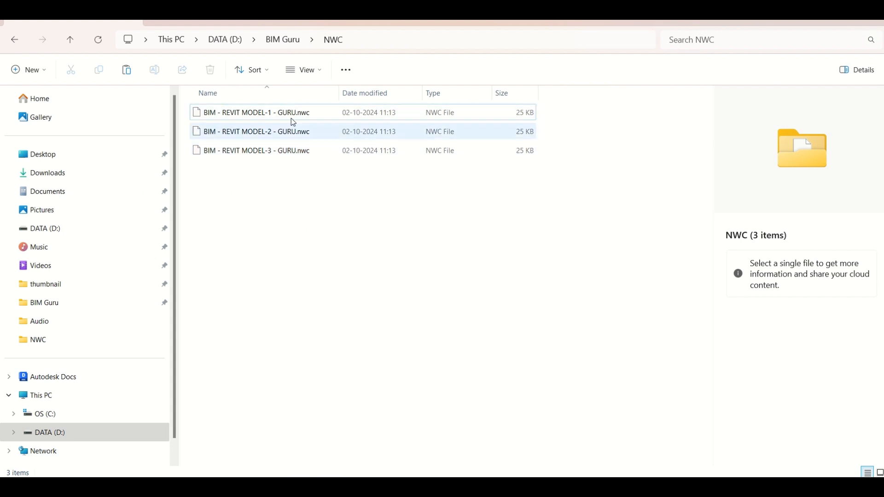
mouse_move(294, 123)
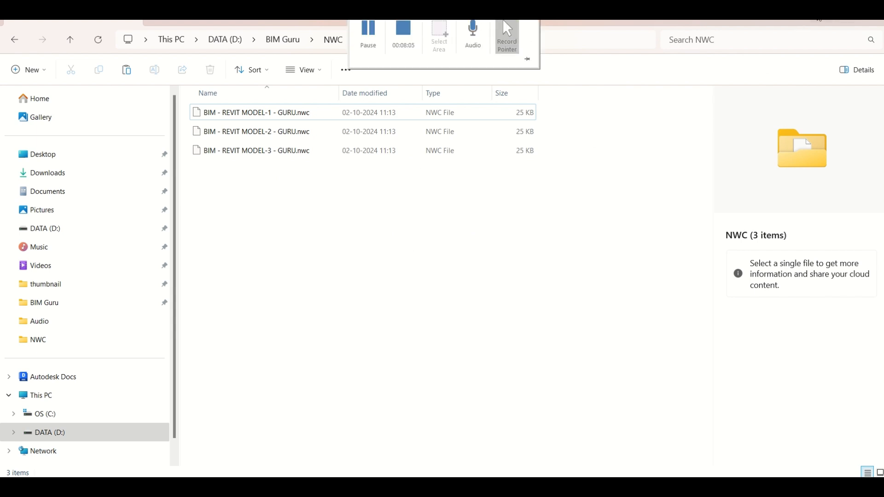
left_click(819, 20)
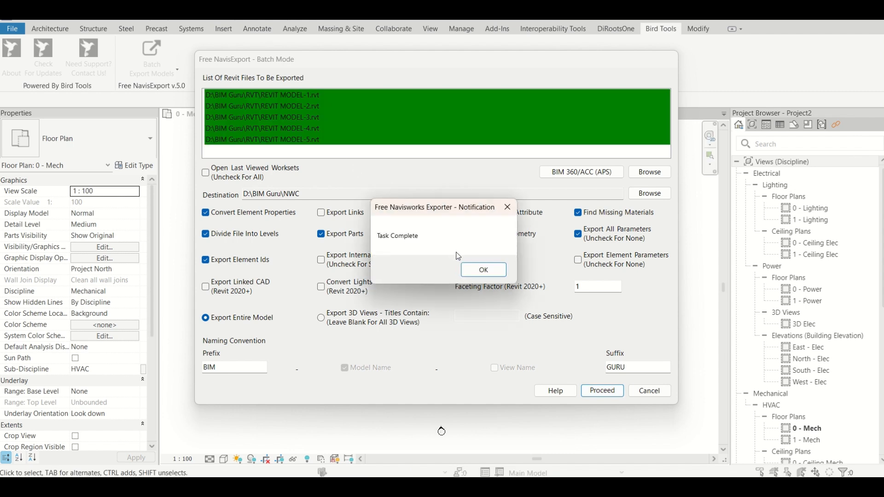
Step: Dismiss the export notification and inspect the exported NWC files in the D:\BIM Guru\NWC folder in File Explorer
left_click(484, 270)
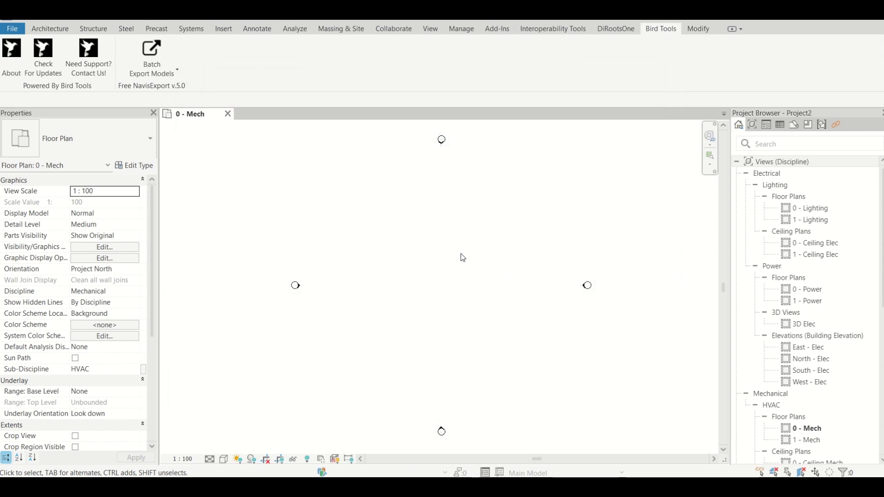
mouse_move(324, 488)
left_click(271, 442)
left_click_drag(292, 237, 270, 111)
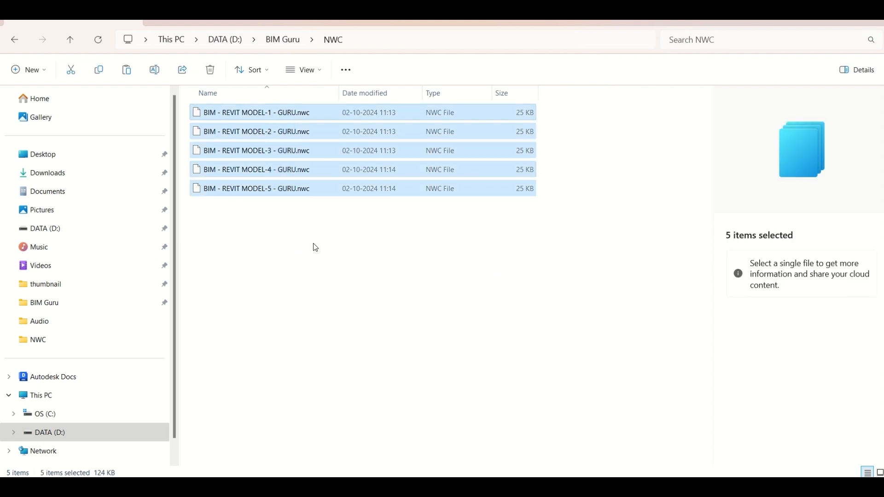
left_click(316, 249)
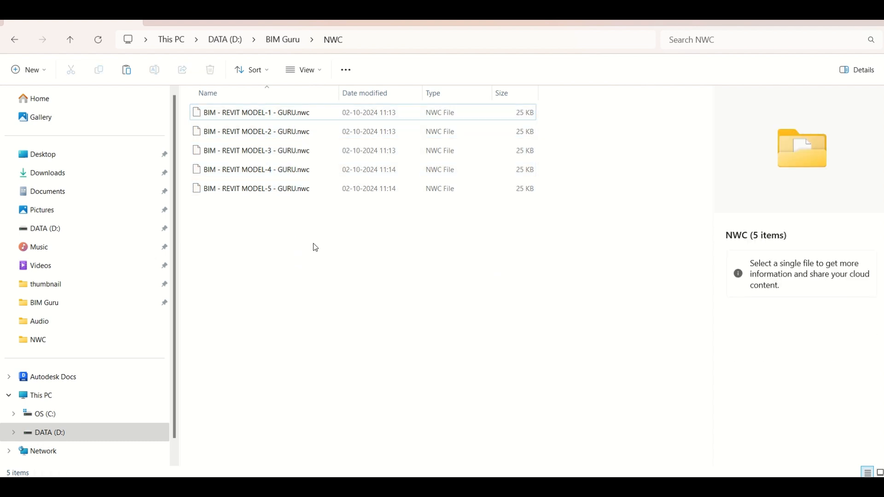